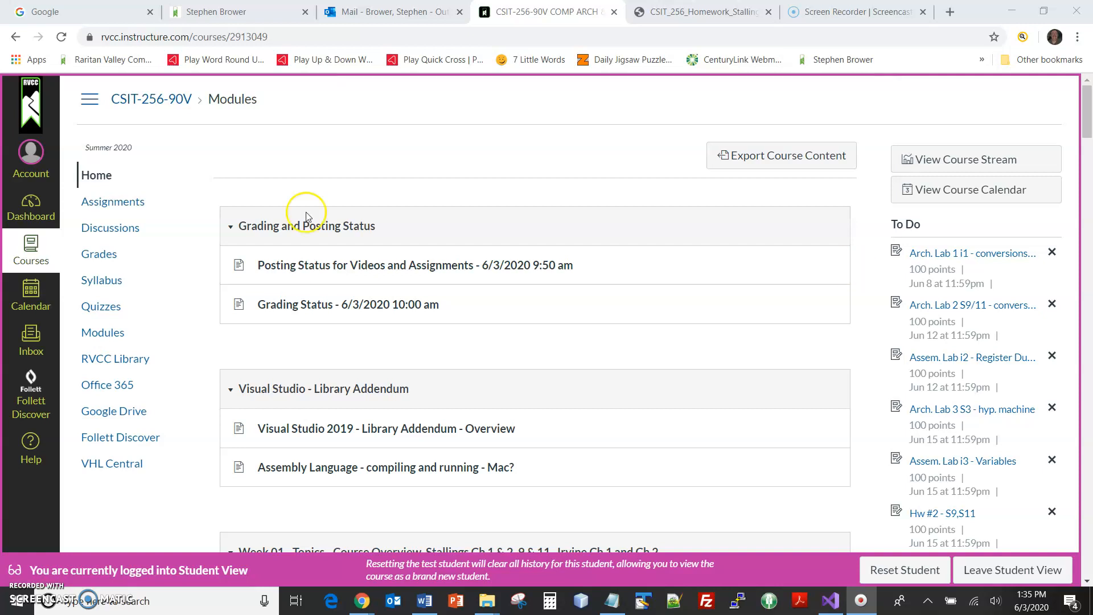
Review the assignment due dates in the course syllabus and the Week 01 assignments on the course home page
click(114, 281)
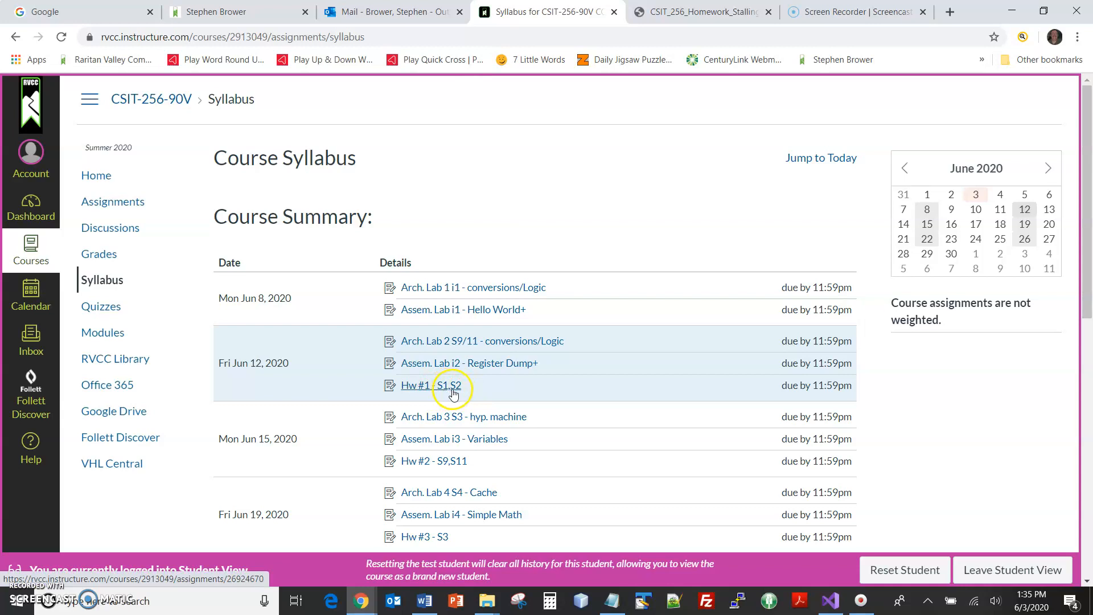
click(153, 104)
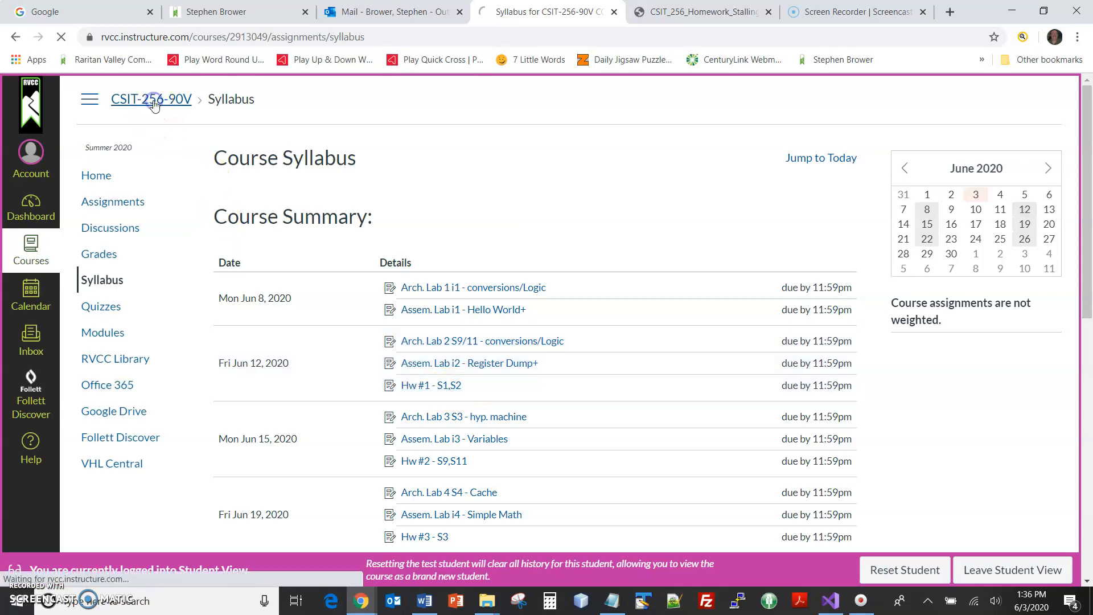
scroll(227, 291, down, 4)
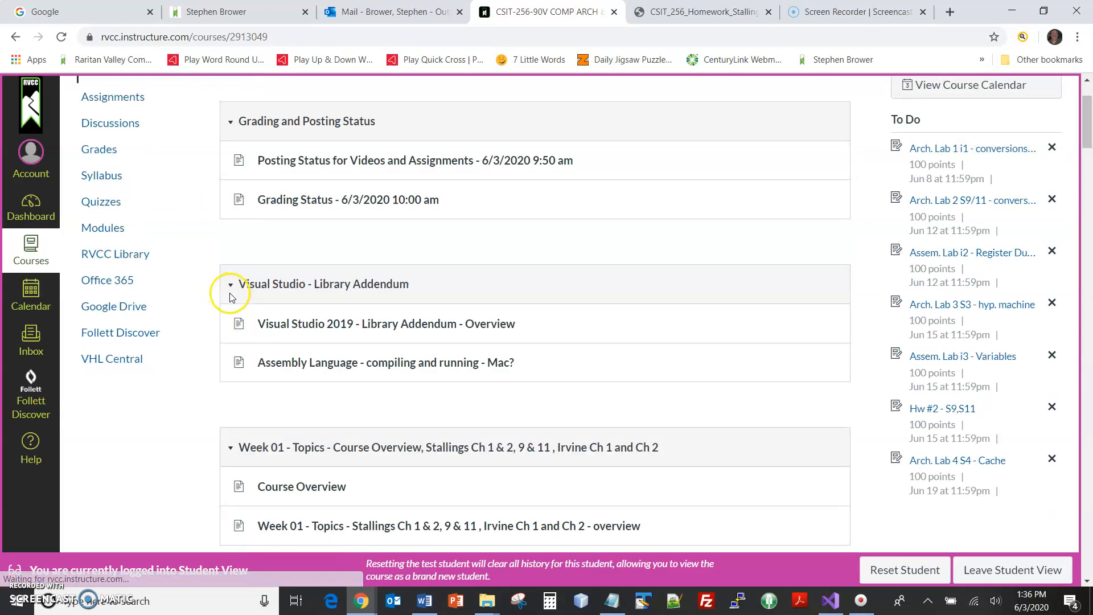
scroll(207, 296, down, 4)
scroll(205, 300, down, 4)
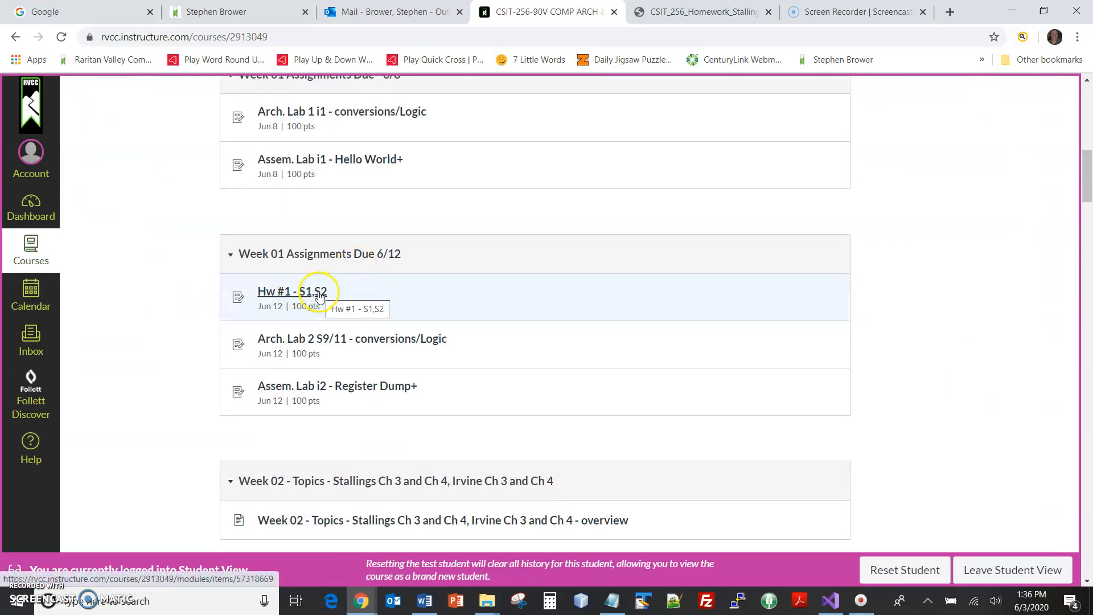
scroll(781, 268, up, 15)
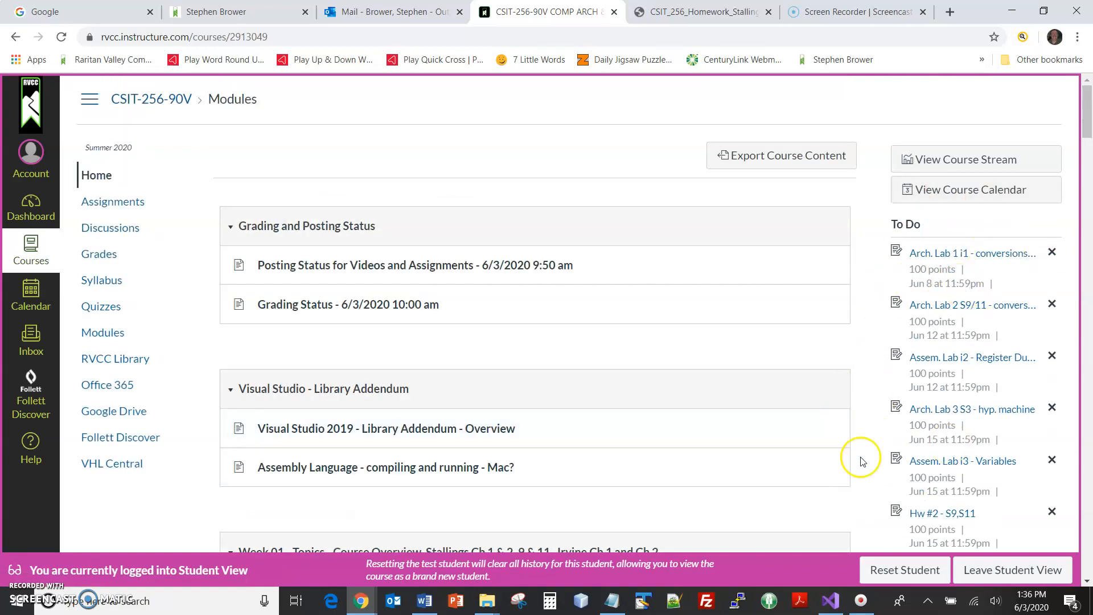
Open the Hw #1 - S1,S2 assignment from the Week 01 Assignments Due 6/12 module
scroll(215, 378, down, 6)
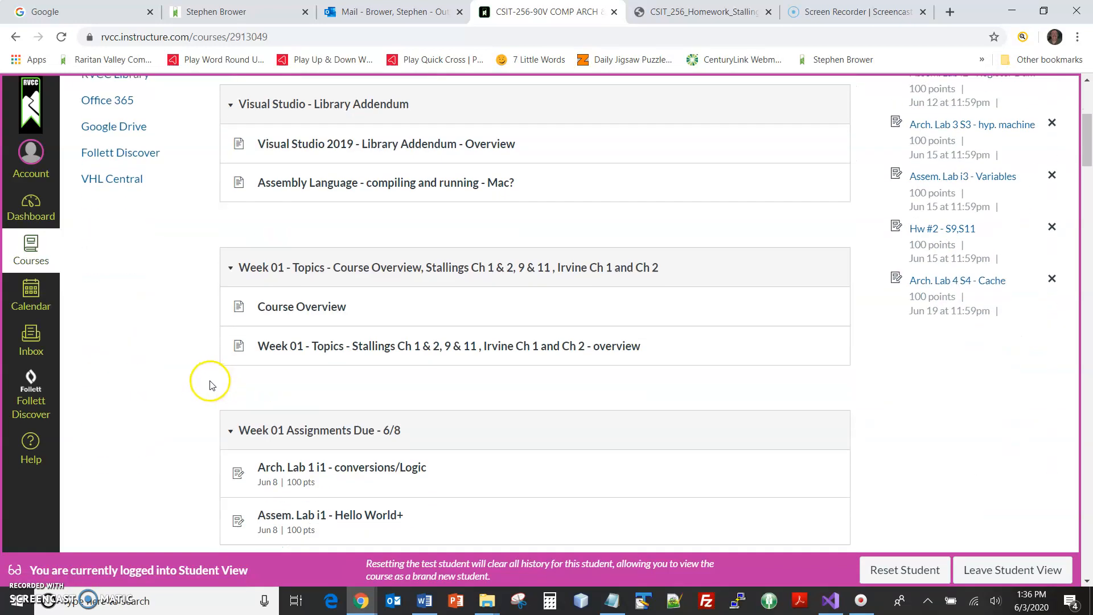
scroll(205, 386, down, 2)
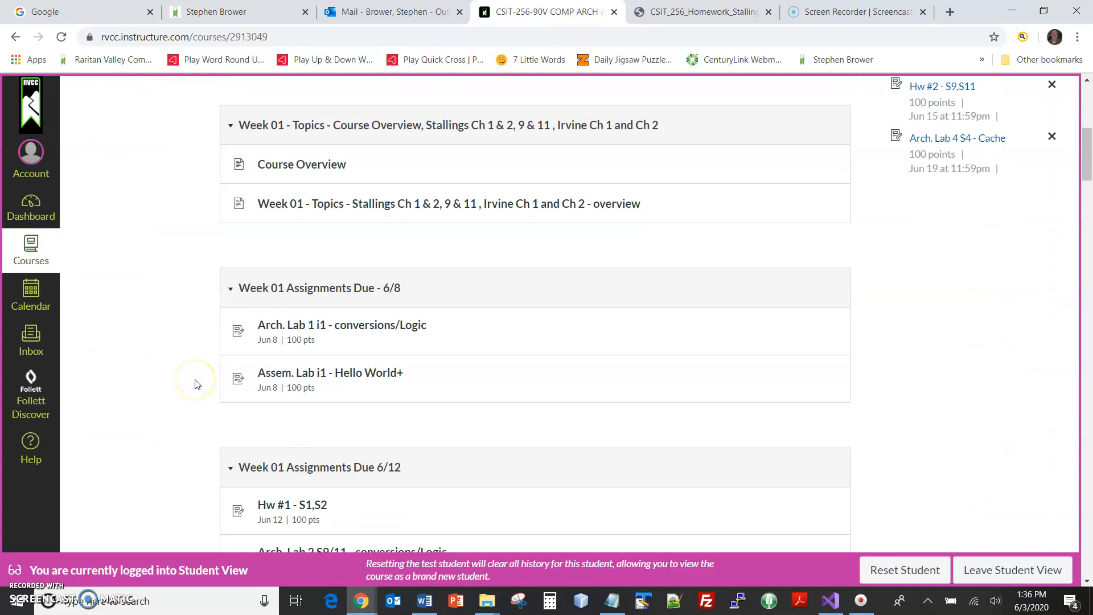
scroll(233, 436, down, 1)
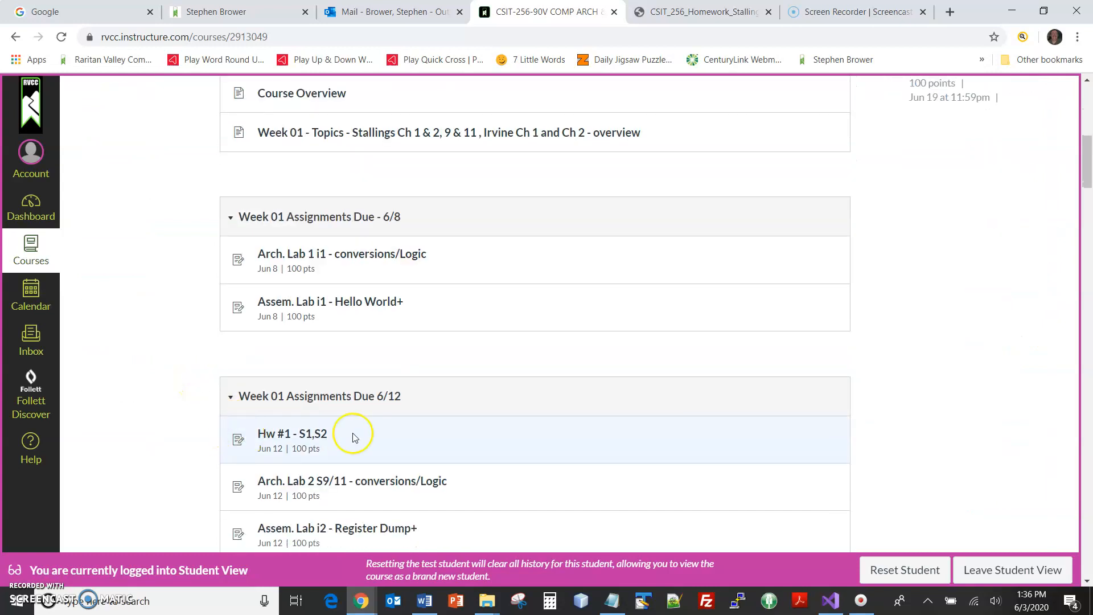
click(311, 435)
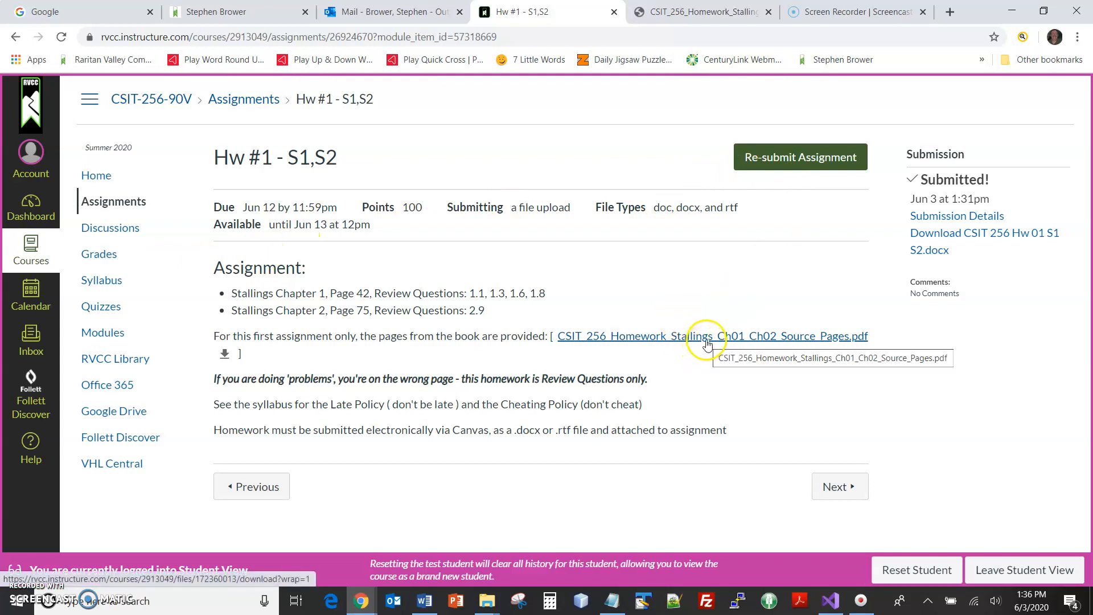
Examine the review questions in the Stallings source pages PDF and highlight the assigned question list on the Hw #1 page
click(686, 13)
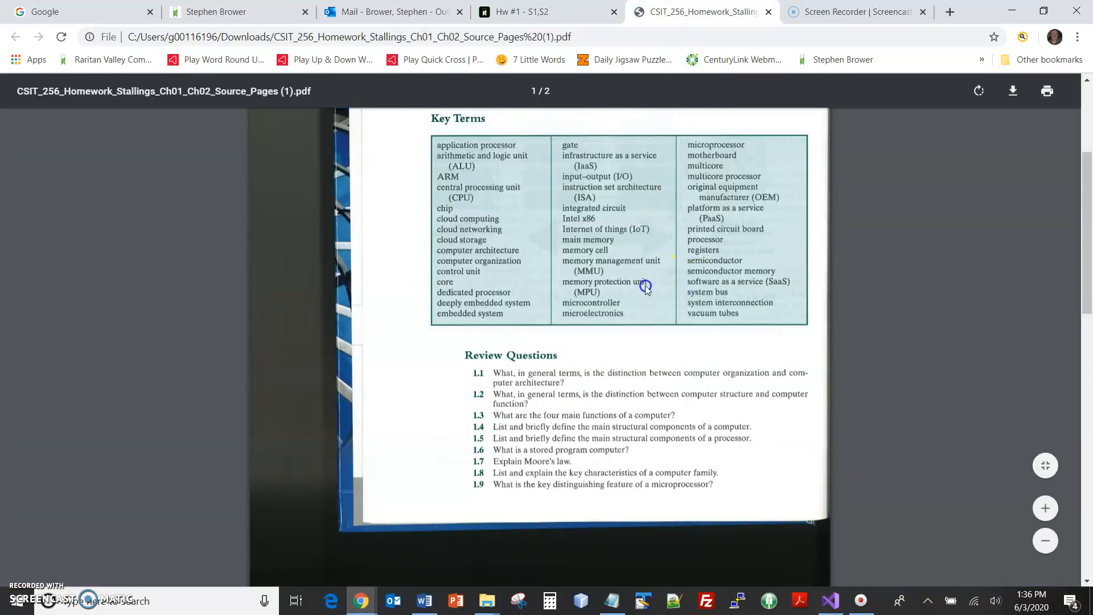
scroll(667, 299, down, 1)
scroll(667, 298, down, 9)
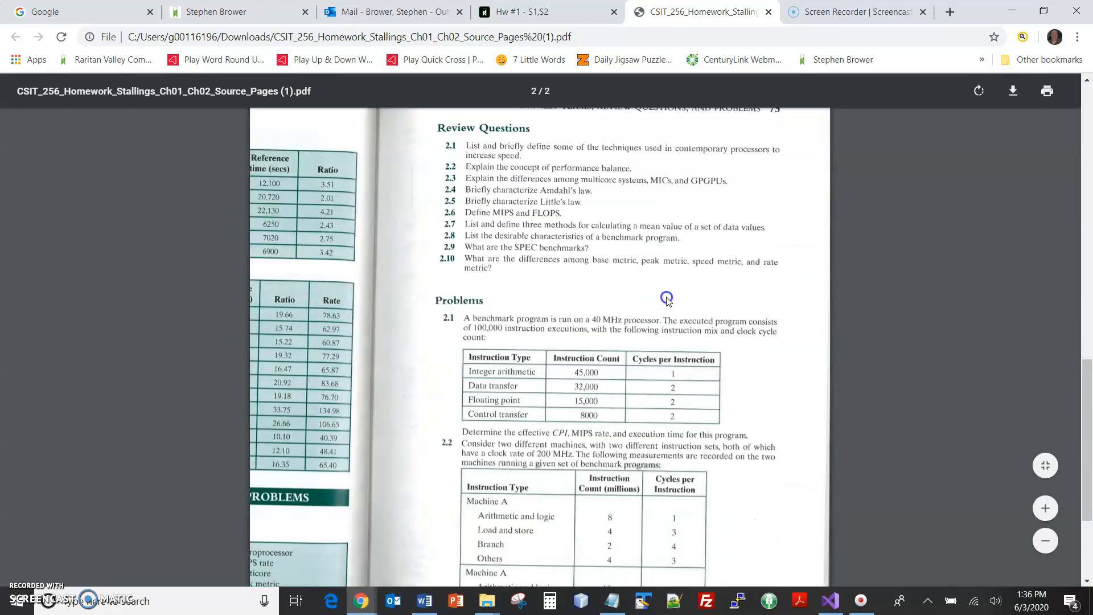
scroll(667, 298, up, 10)
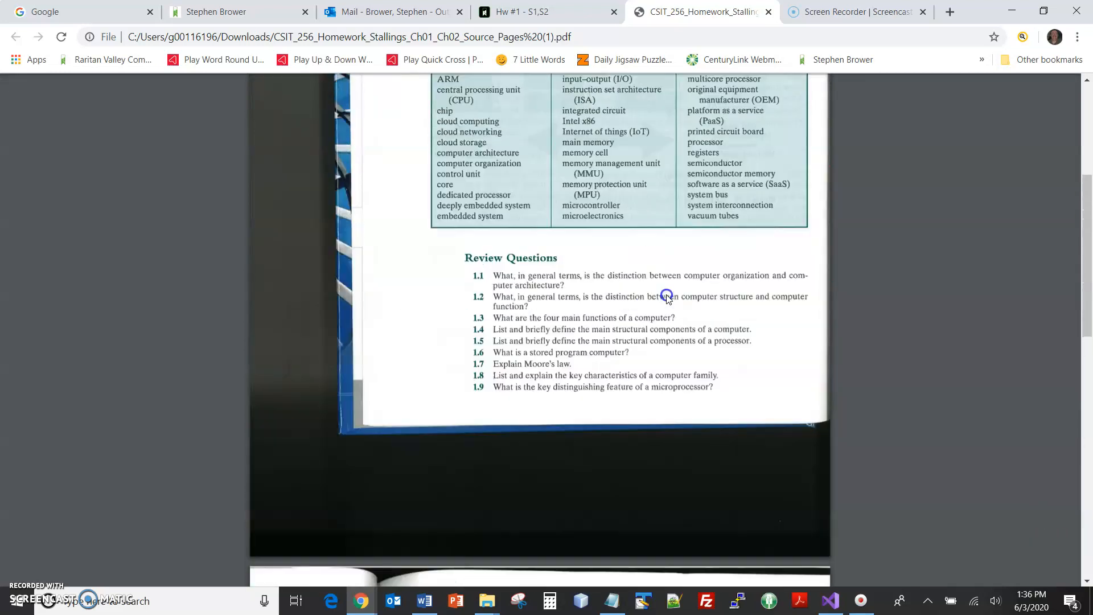
key(ctrl+shift+Tab)
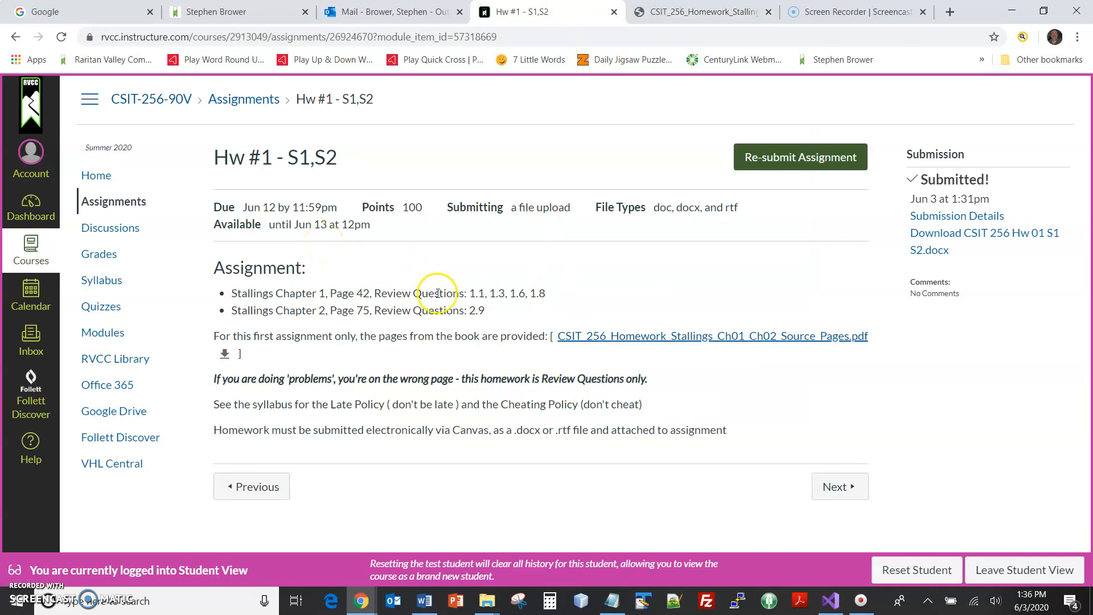
drag(501, 312, 277, 293)
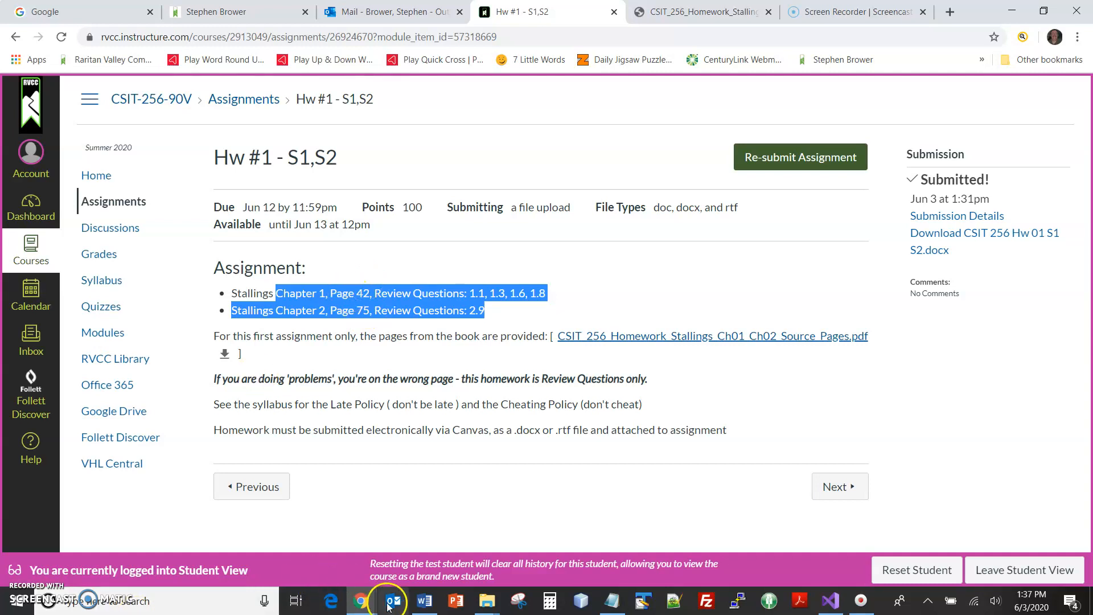
Switch to the homework document in Word and check its name heading and question numbers
click(424, 601)
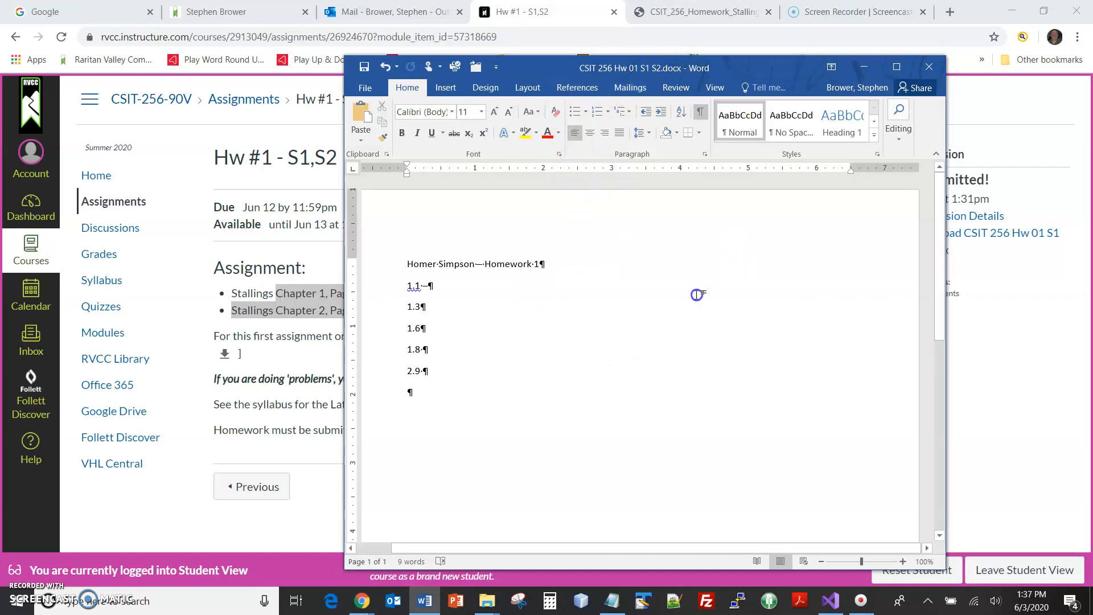
drag(404, 263, 485, 259)
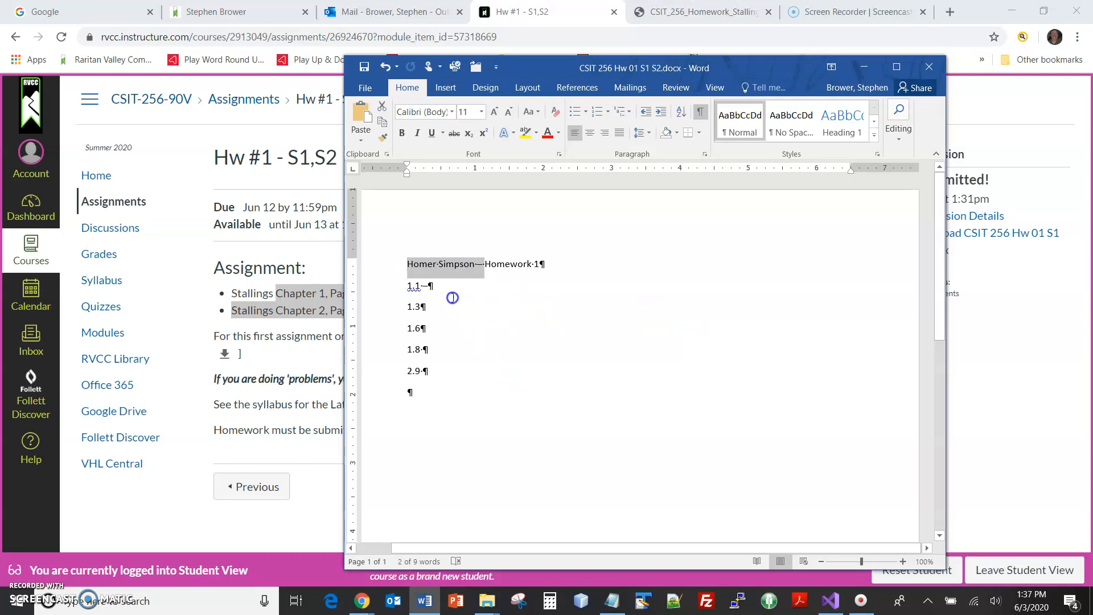
click(435, 285)
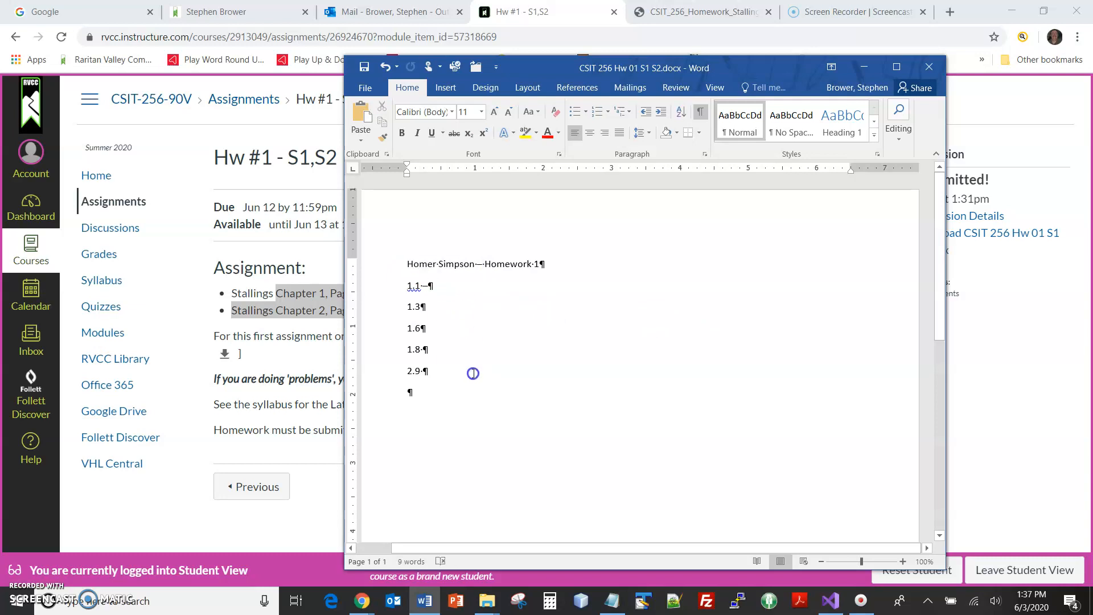
Read review question 1.3 in the Chrome PDF, then answer it in the Word document with "Data Processing, Data Storage" after a dash
key(alt+Tab)
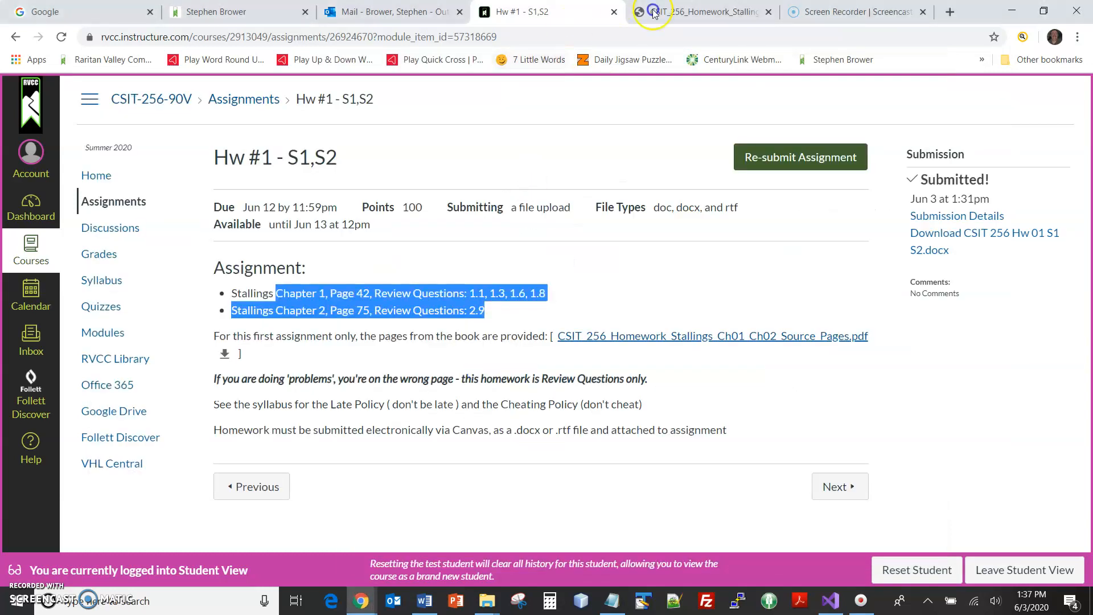
click(700, 11)
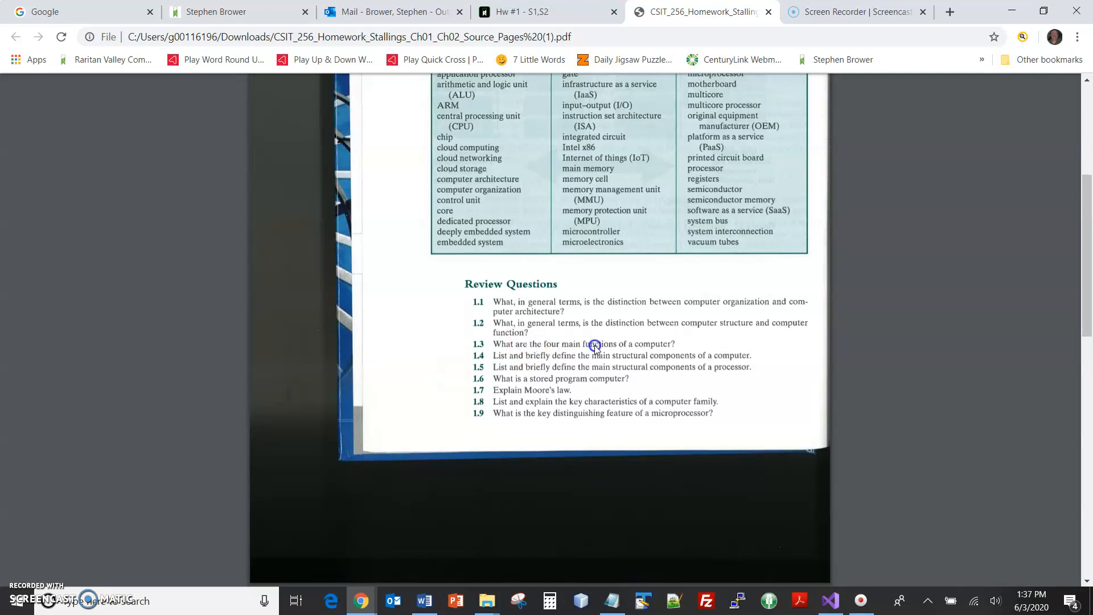
key(alt+Tab)
key(alt+Tab)
key(alt+Tab)
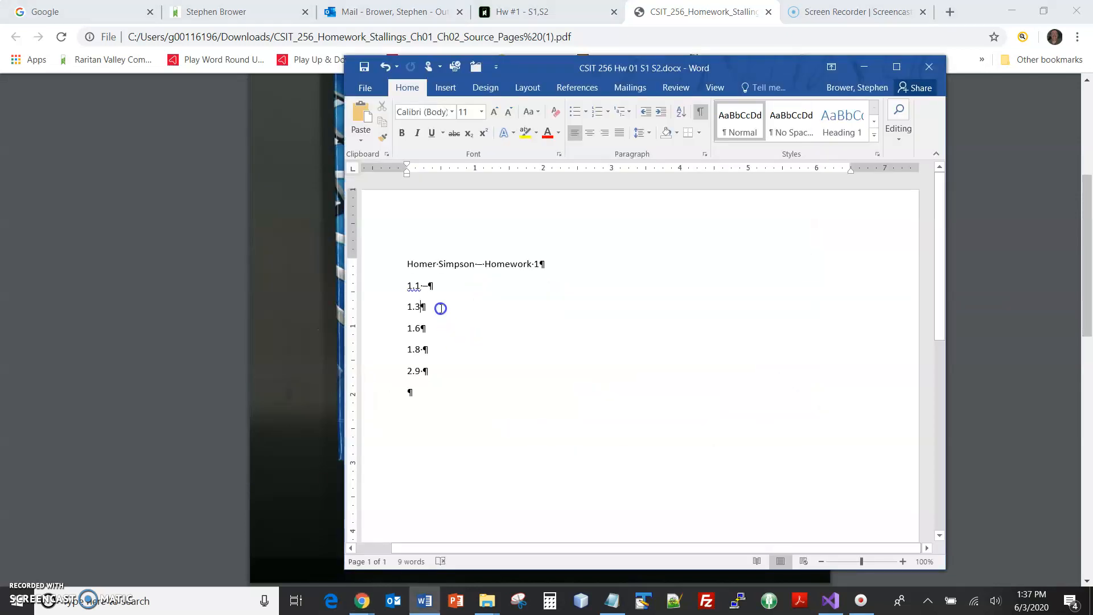
text(- )
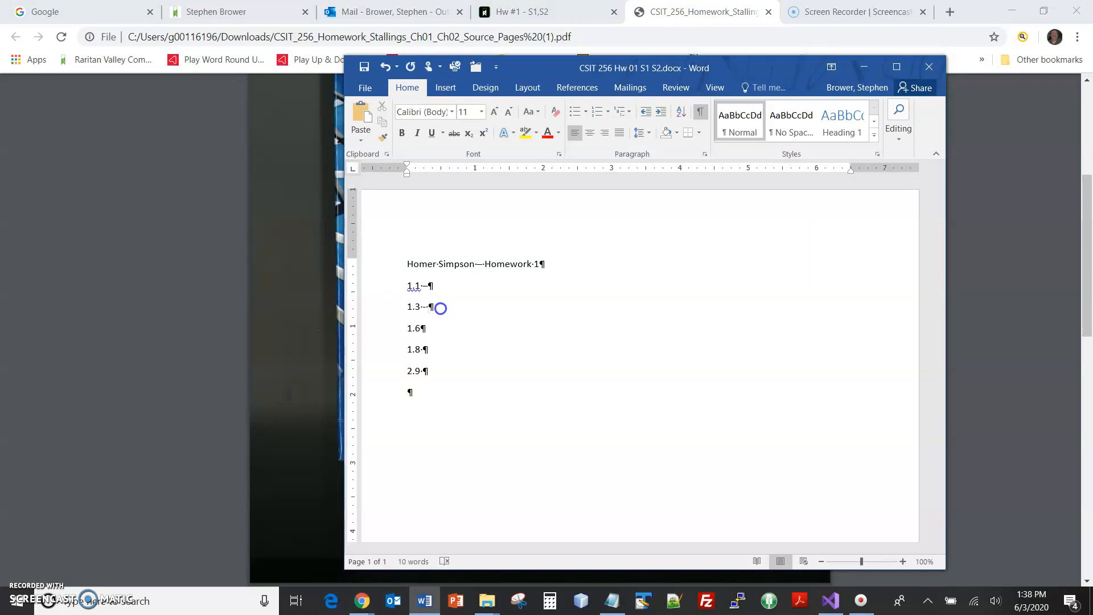
text(Data Processing, Data Storage)
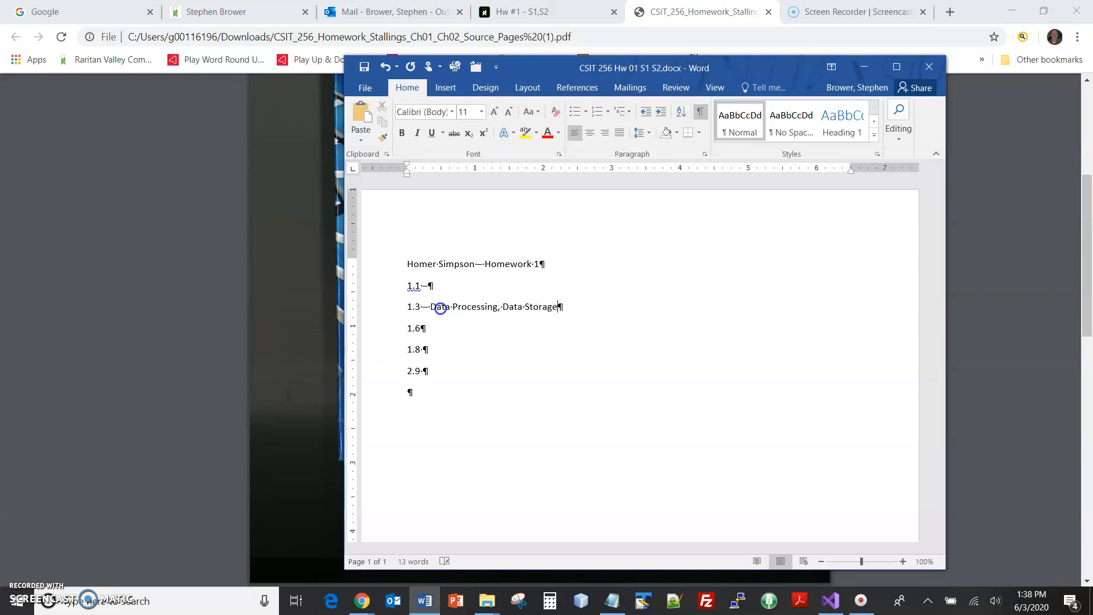
Check question 1.6 in the PDF and begin its answer in Word after a dash with "The stored program concept is the"
key(Down)
key(alt+Tab)
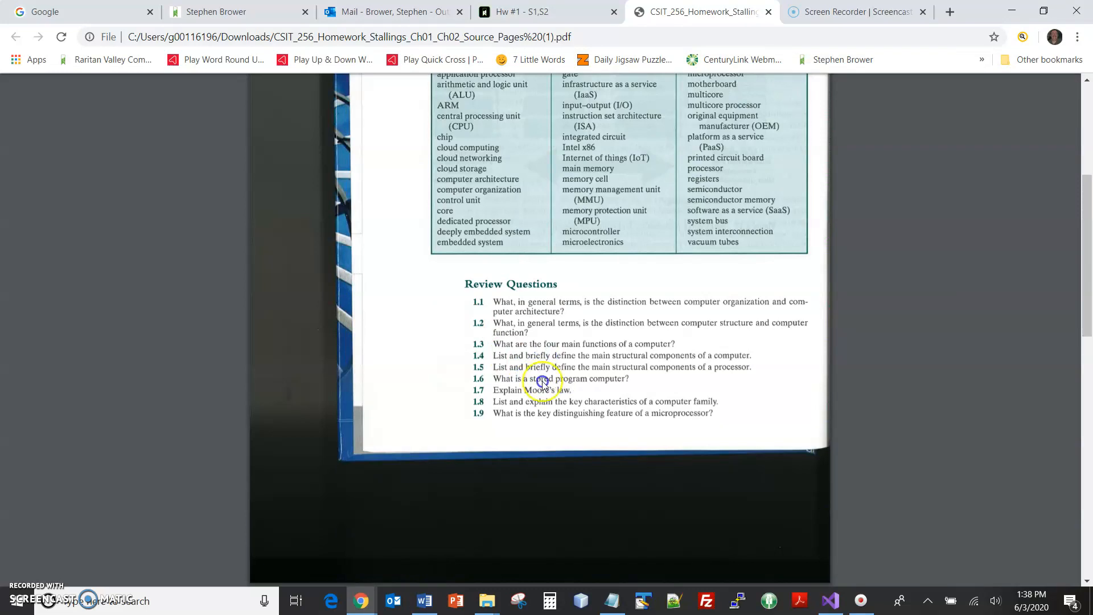
key(alt+Tab)
text(— The sr)
key(BackSpace)
text(to)
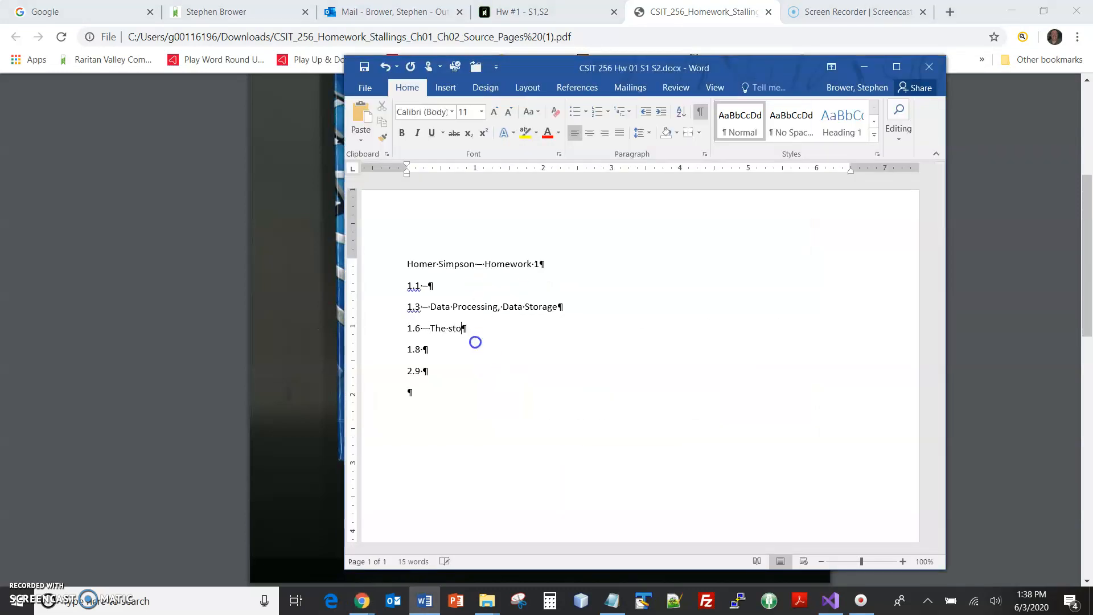
text(red progar)
key(BackSpace)
key(BackSpace)
key(BackSpace)
text(rt)
key(BackSpace)
key(BackSpace)
text(r)
key(BackSpace)
text(gram concept is the sotrw)
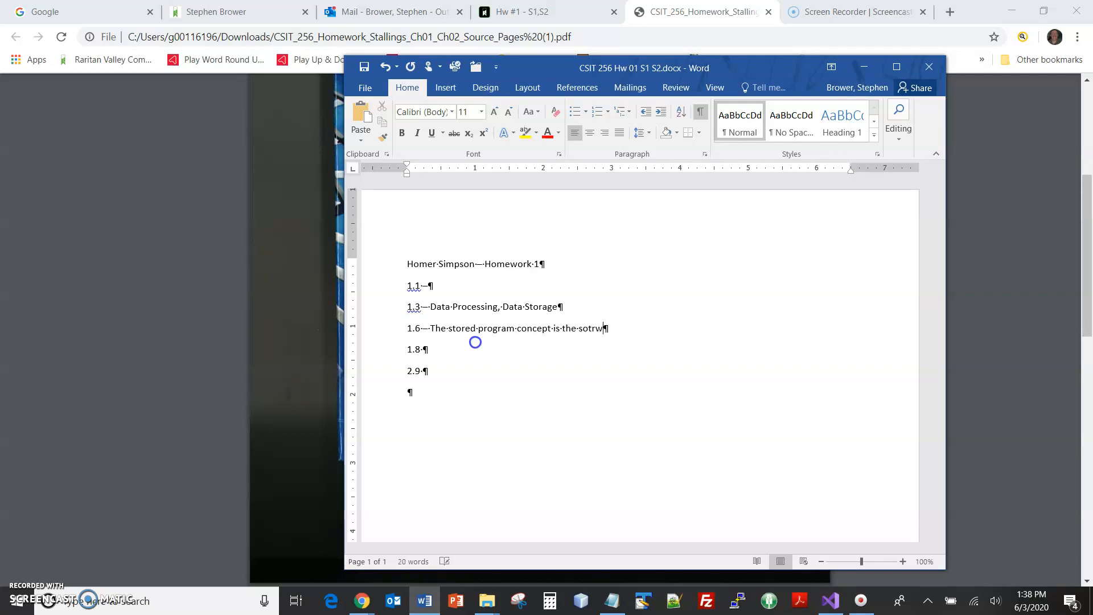
Complete the 1.6 answer with "storage of instructions along with data in the same memory", correcting the typing errors
key(BackSpace)
key(BackSpace)
key(BackSpace)
key(BackSpace)
text(torage of onstructions)
key(ctrl+Left)
key(Delete)
text(i)
key(End)
text(along with data in the same memory)
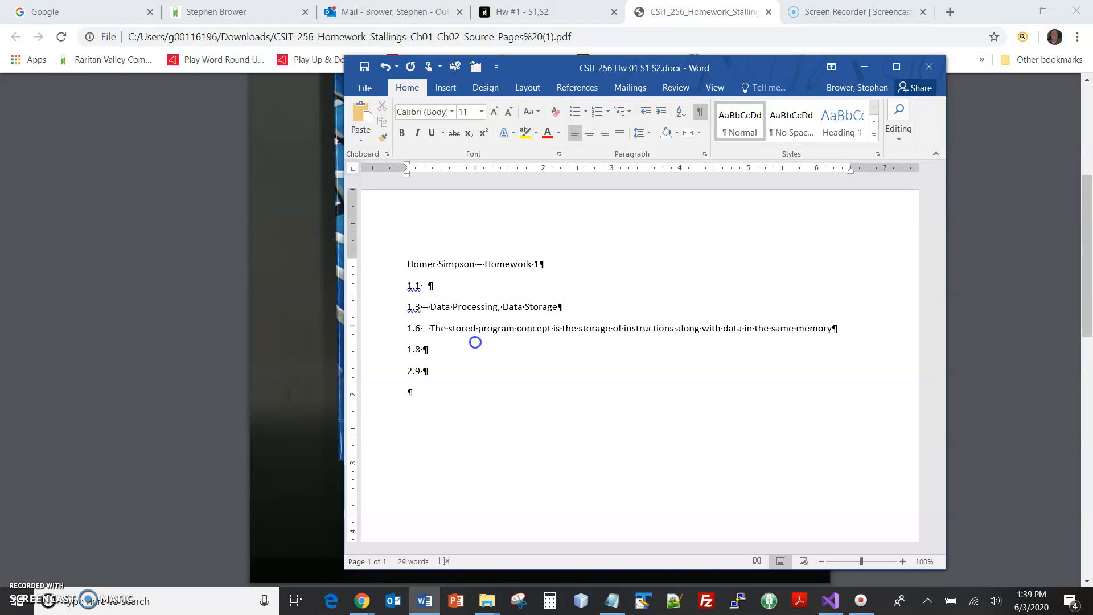
Compare the answers with the PDF questions, then save and close the Word homework document
key(Up)
key(alt+Tab)
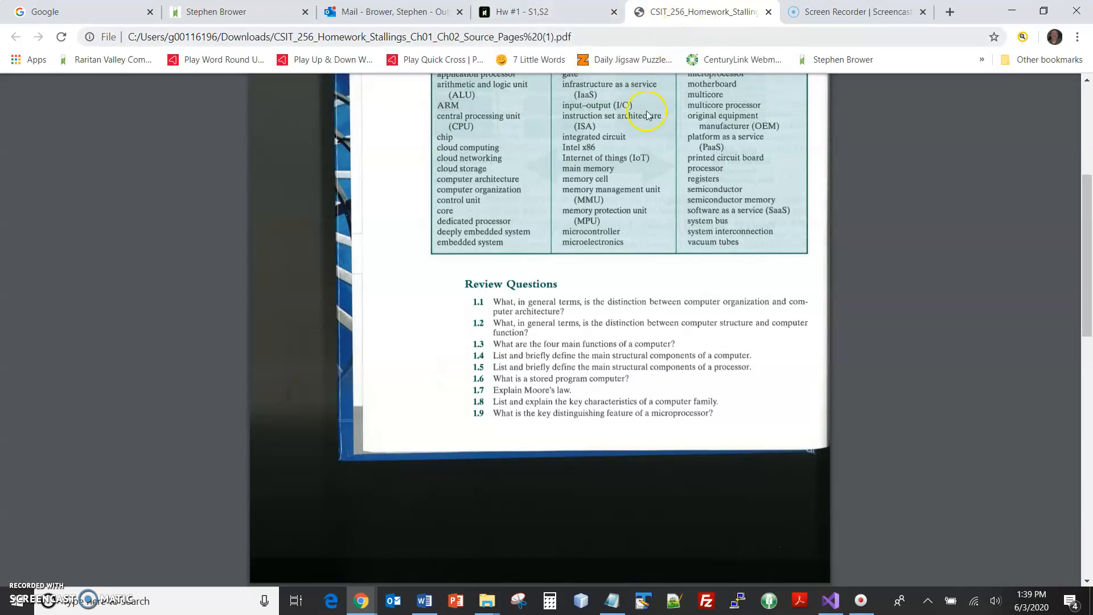
key(alt+Tab)
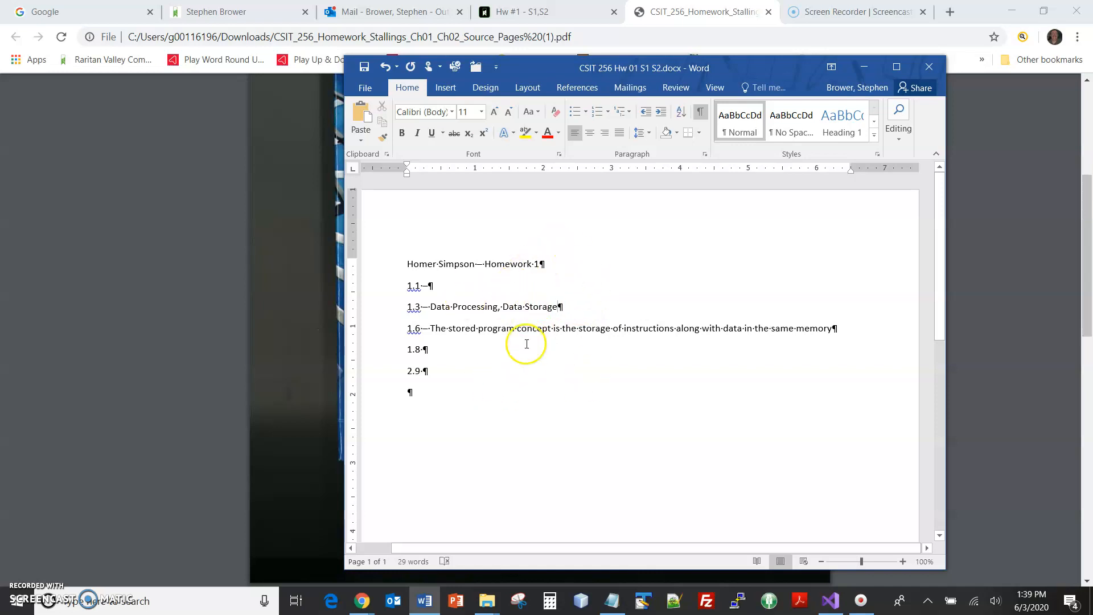
click(364, 67)
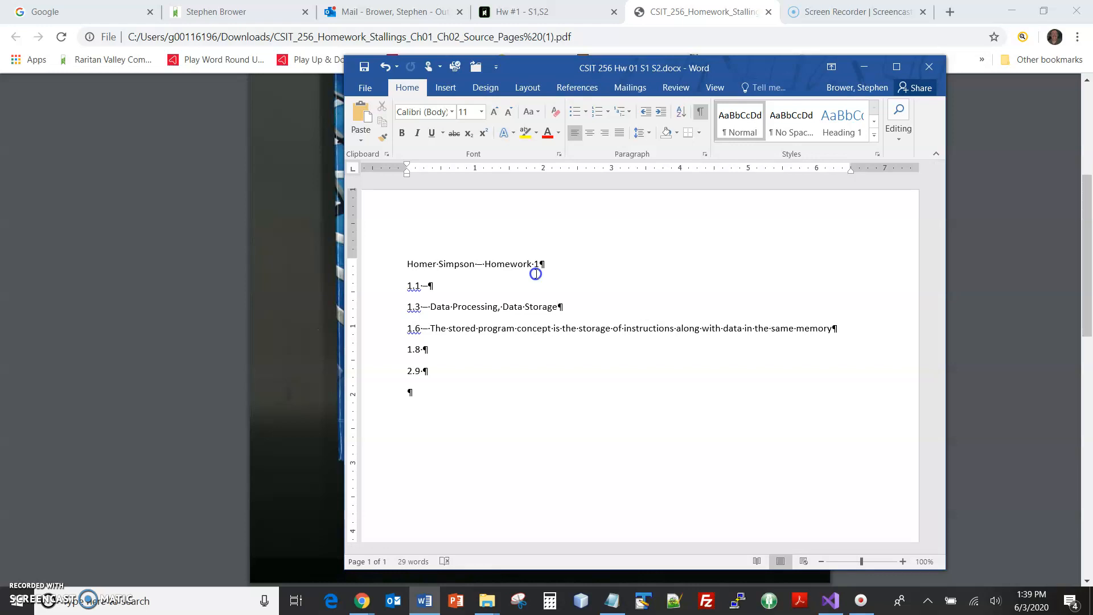
click(477, 66)
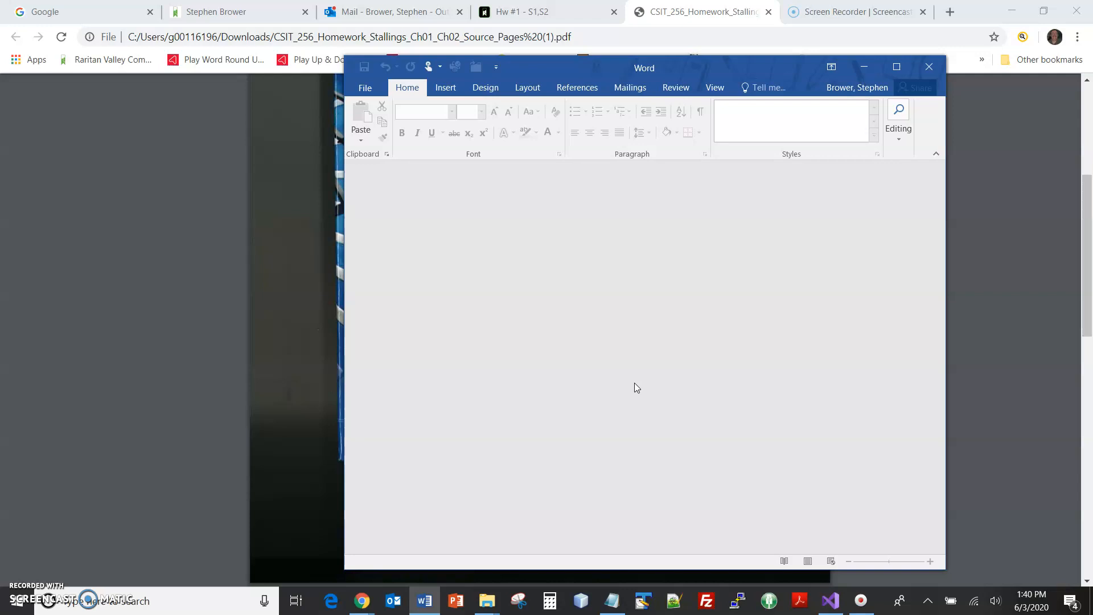
Switch to the Hw #1 page in Chrome and re-submit the assignment with CSIT 256 Hw 01 S1 S2.docx from the Practice folder
click(561, 11)
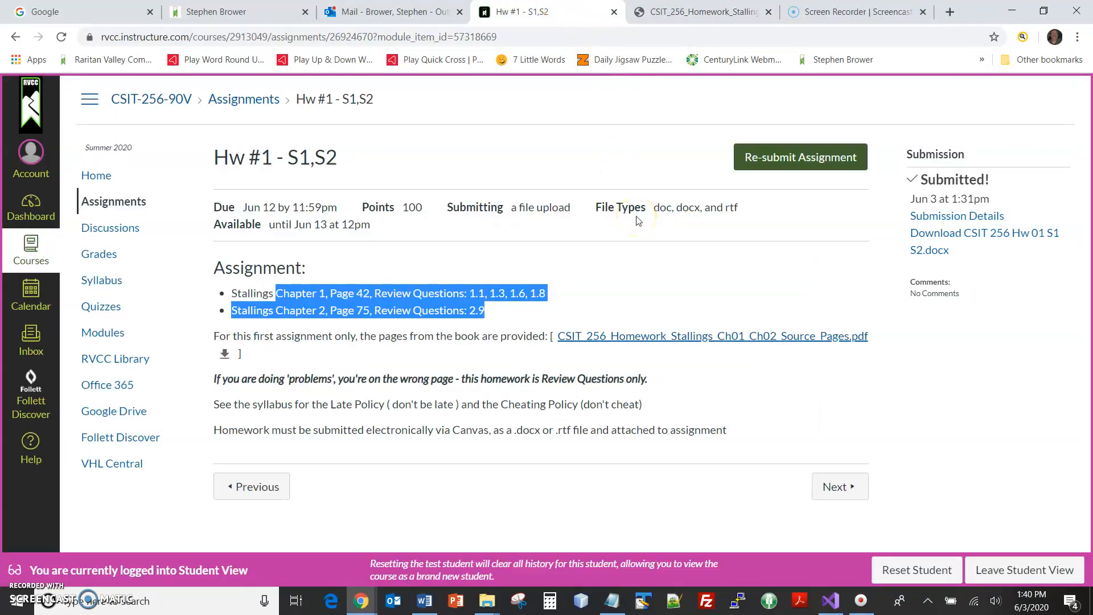
click(808, 156)
scroll(734, 364, down, 3)
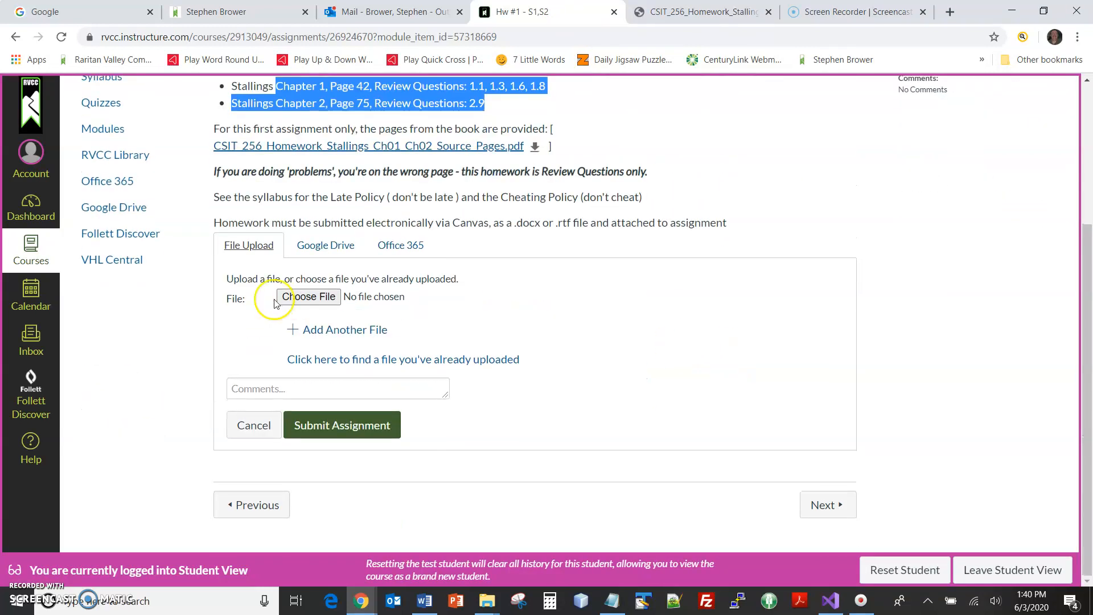
click(323, 301)
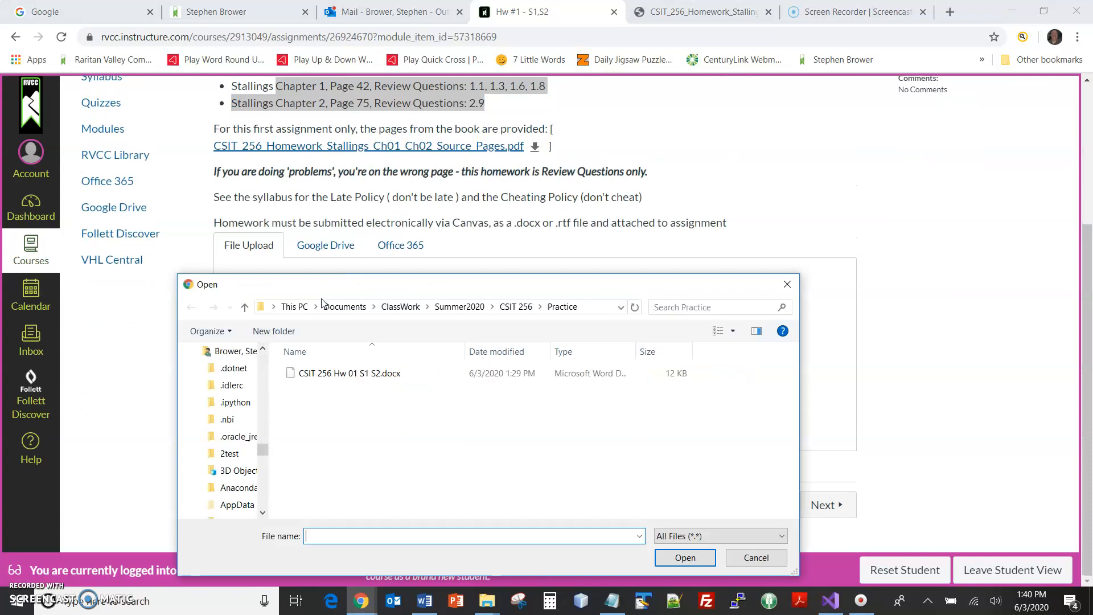
click(382, 373)
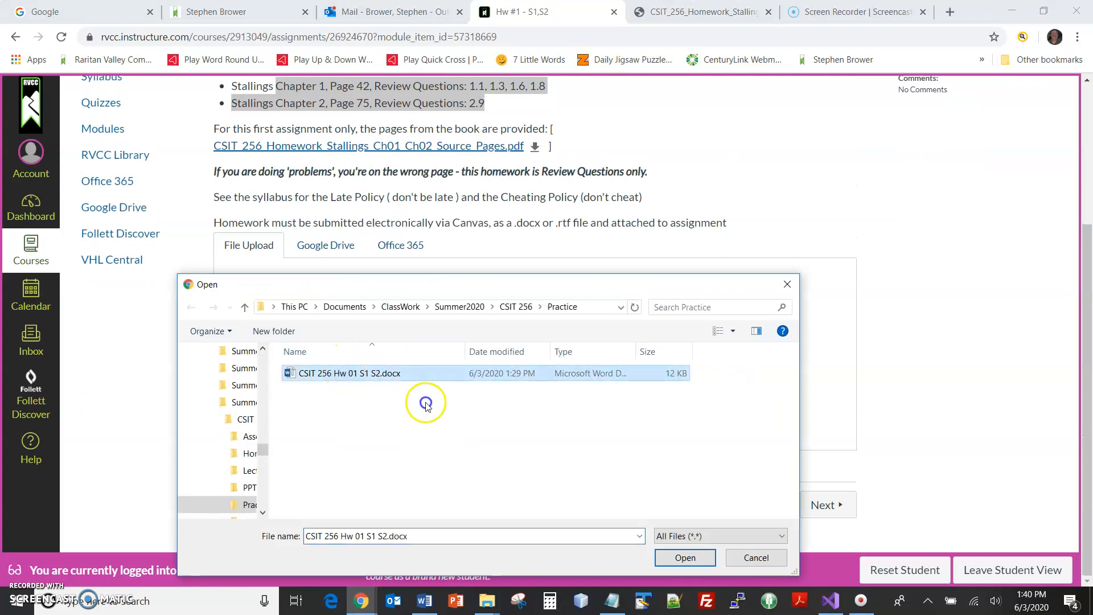
click(686, 557)
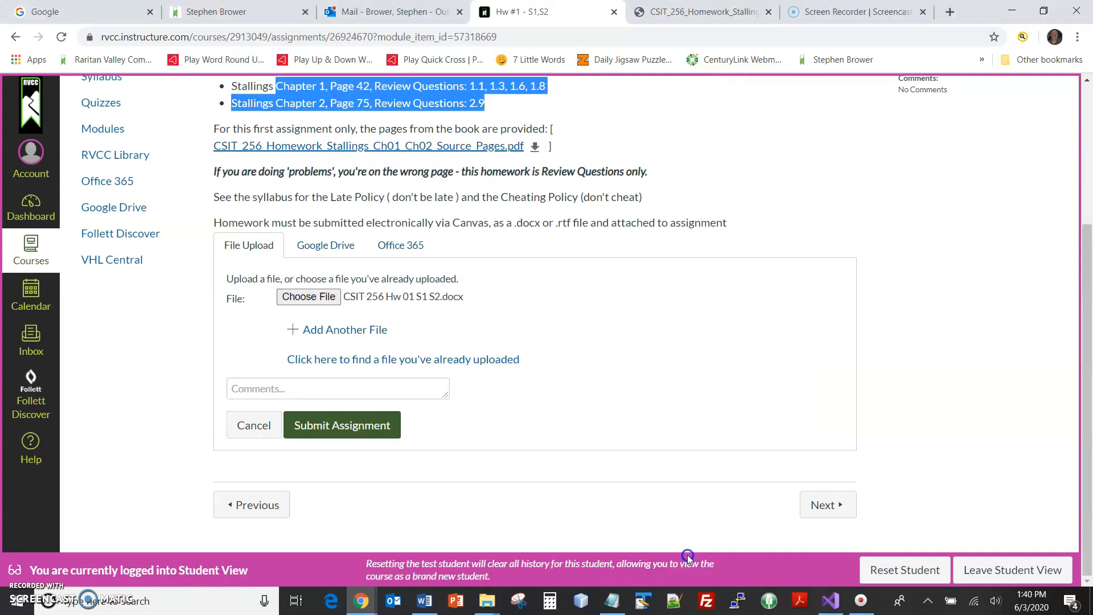
click(361, 426)
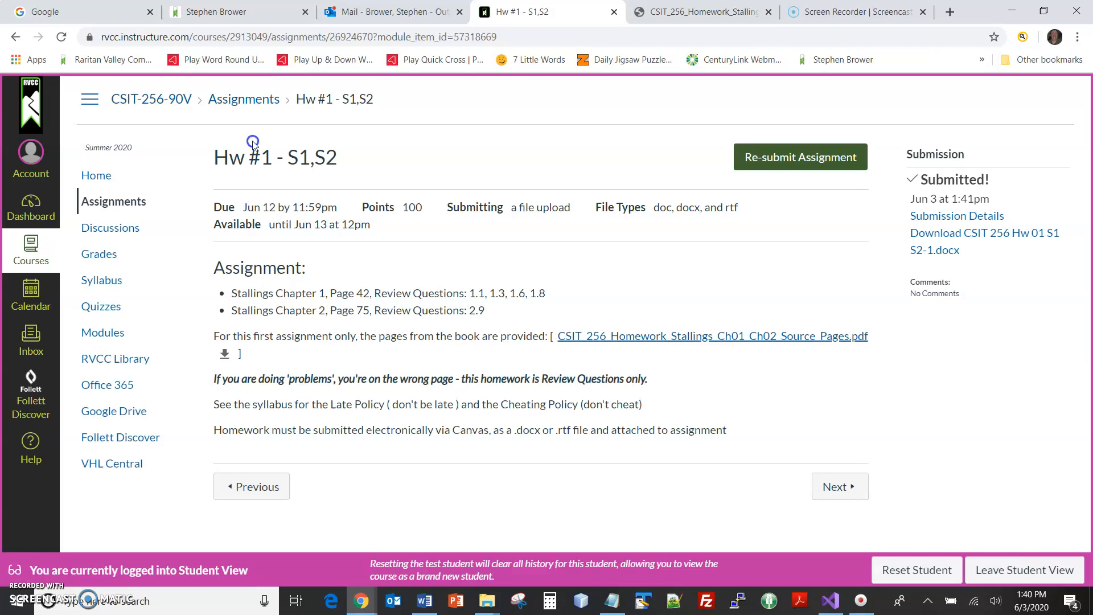
Return to the CSIT-256-90V course home page and look over its To Do list
click(165, 102)
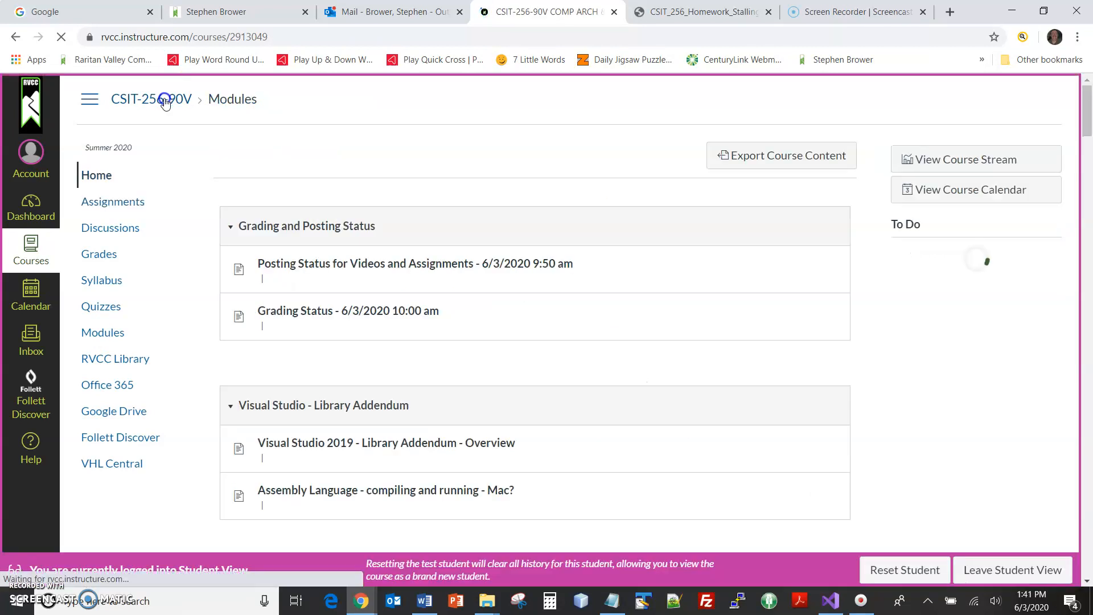
scroll(865, 272, down, 2)
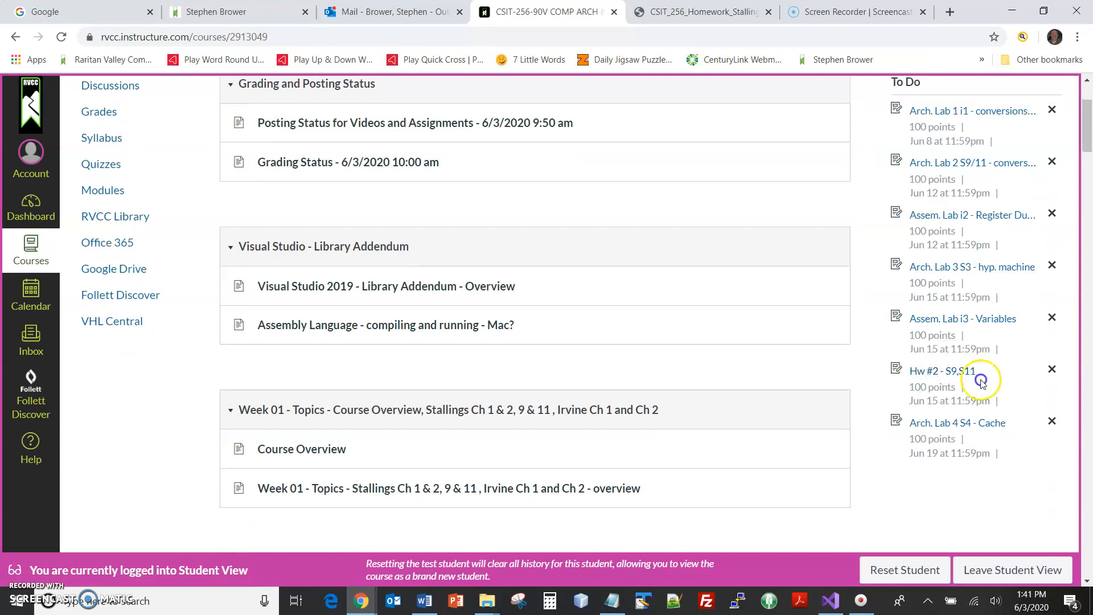
scroll(860, 344, up, 2)
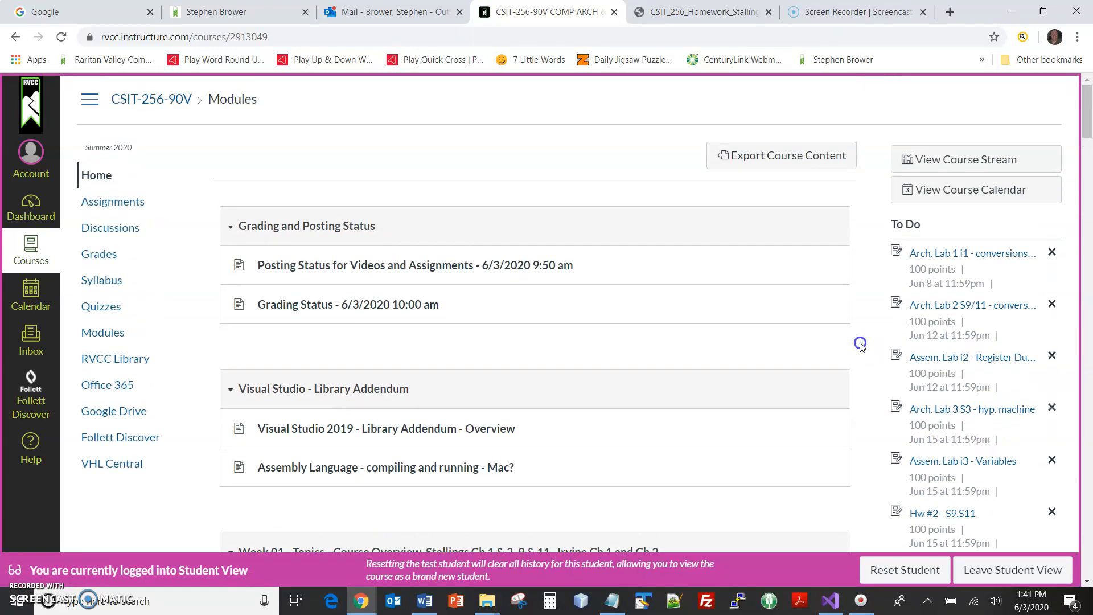